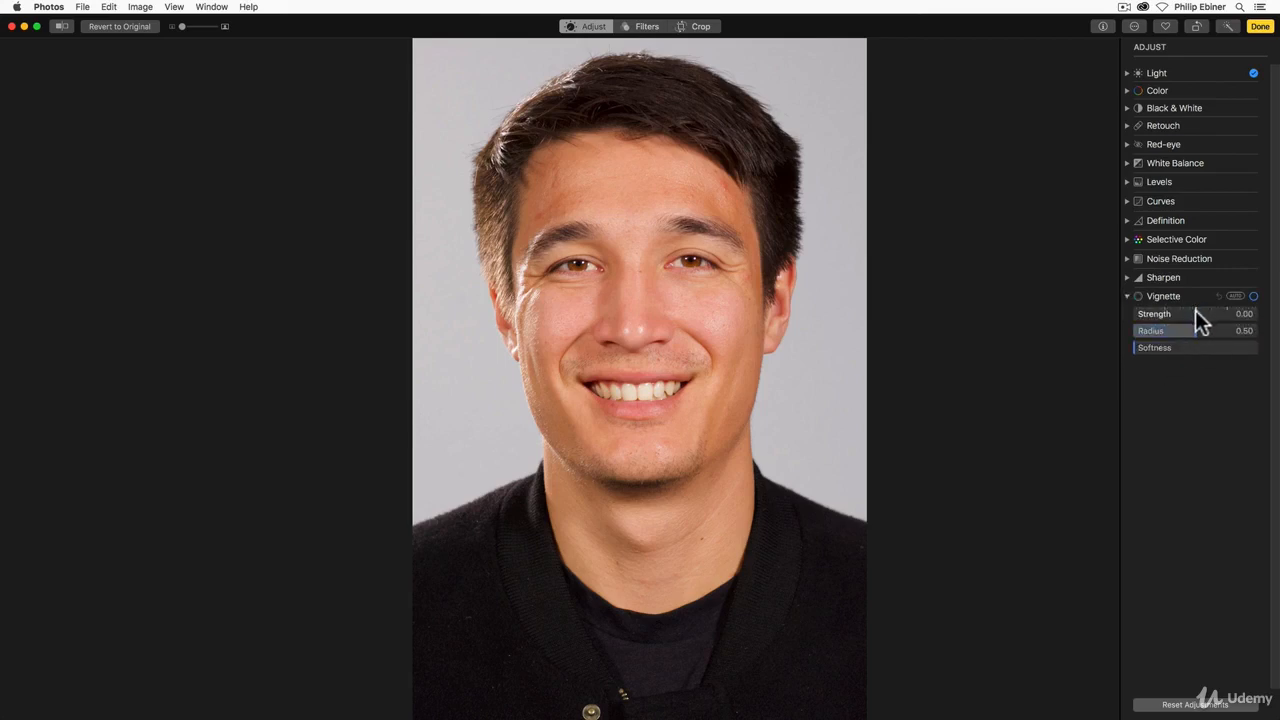
# Try strong negative and positive vignette strengths with different radius and softness amounts on the portrait, and reset the vignette
pyautogui.moveTo(1196, 311); pyautogui.dragTo(1156, 313)
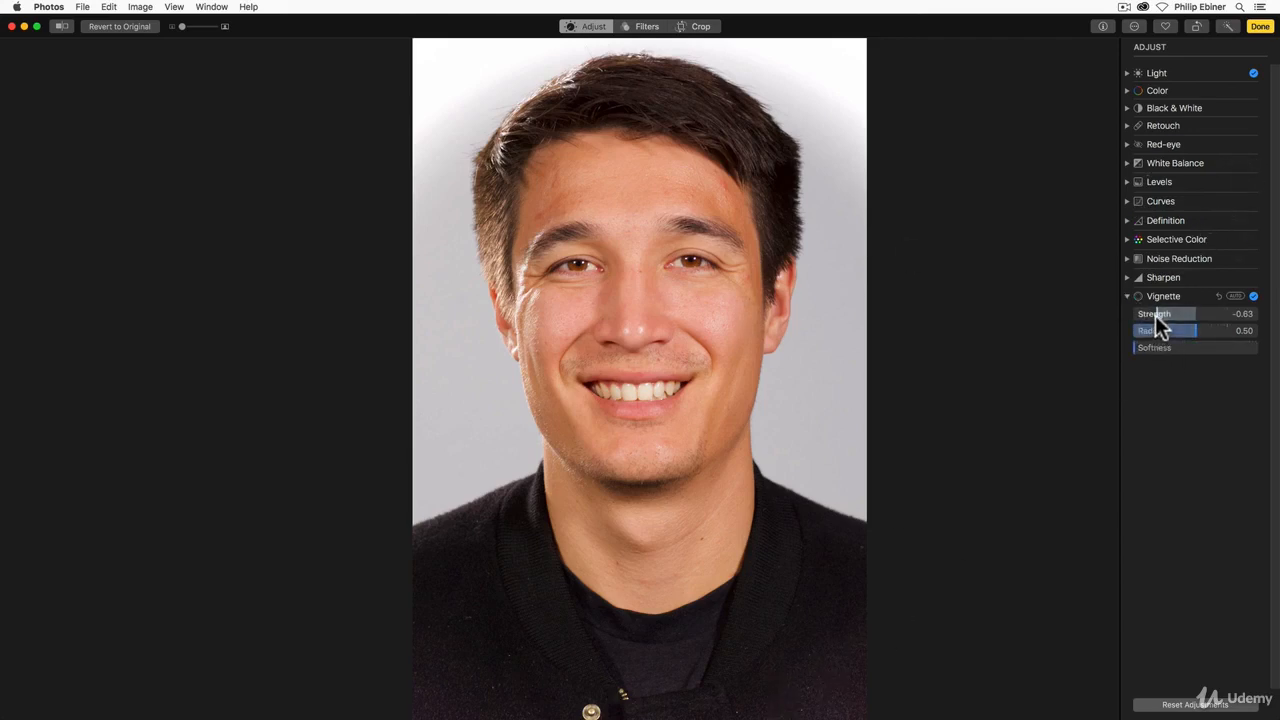
pyautogui.moveTo(1156, 314); pyautogui.dragTo(1244, 337)
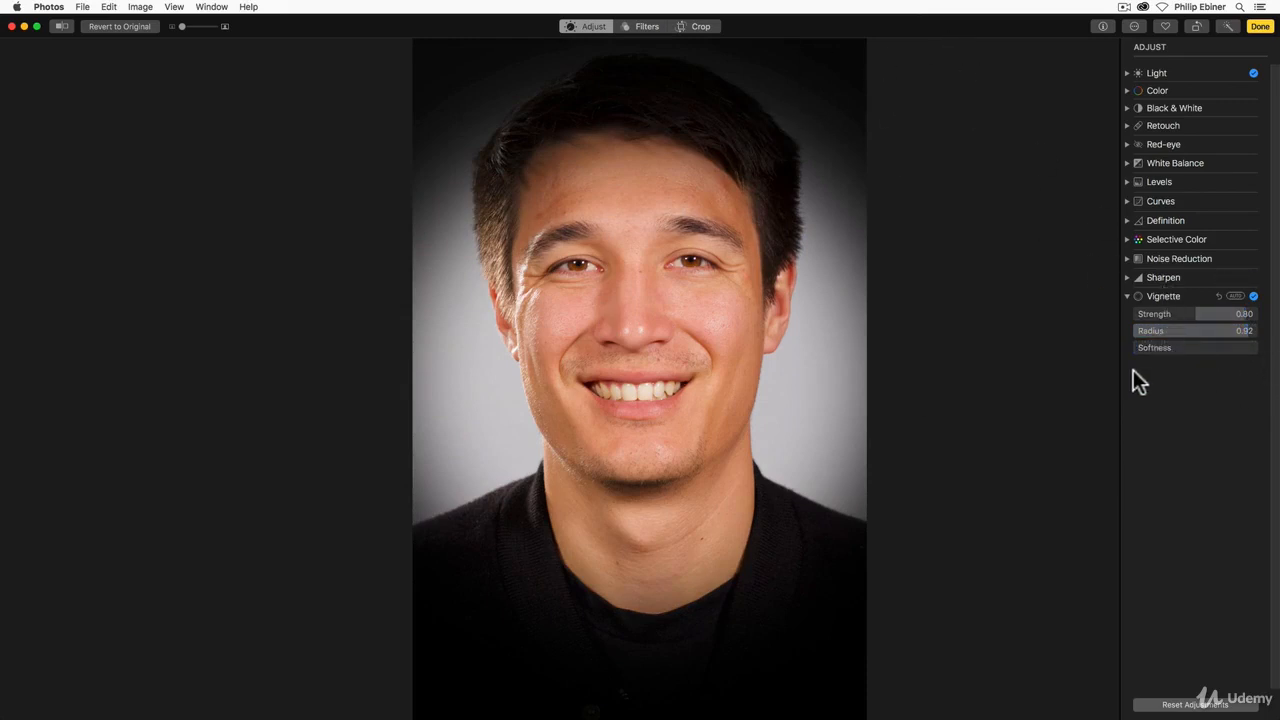
pyautogui.moveTo(1144, 347); pyautogui.dragTo(1204, 342)
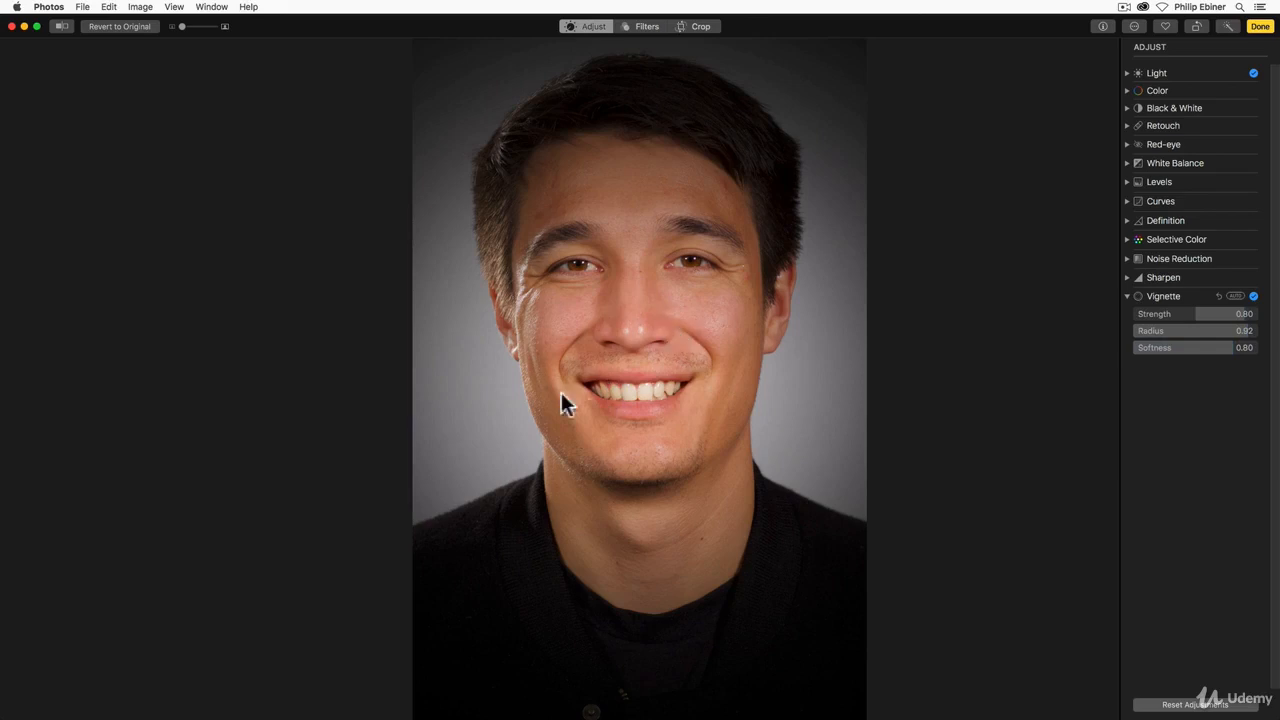
pyautogui.click(1226, 349)
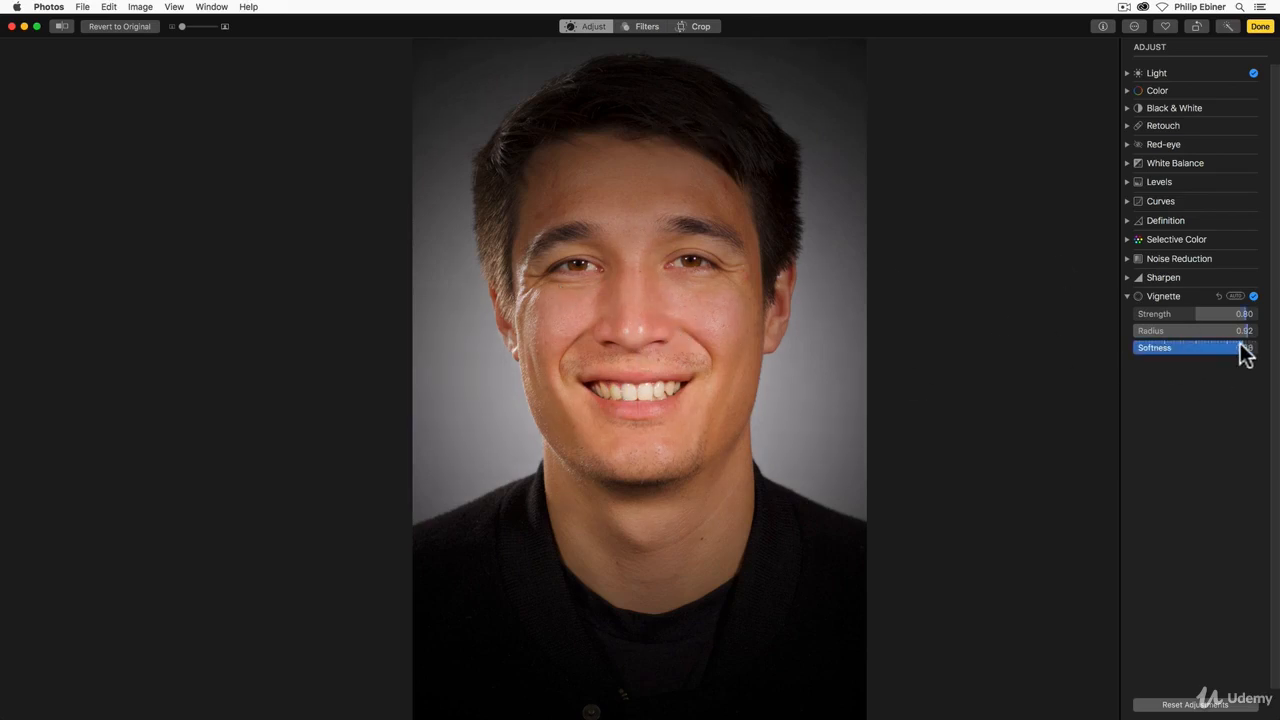
pyautogui.moveTo(1240, 344); pyautogui.dragTo(1100, 357)
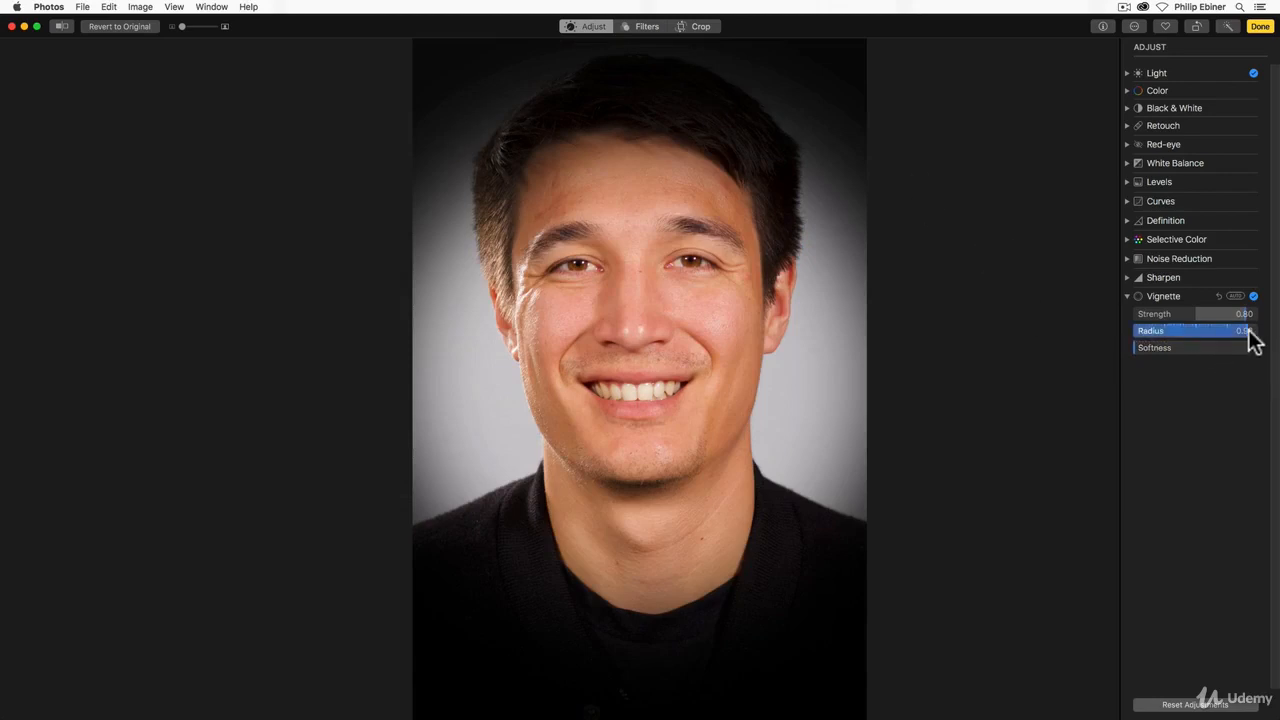
pyautogui.click(1219, 296)
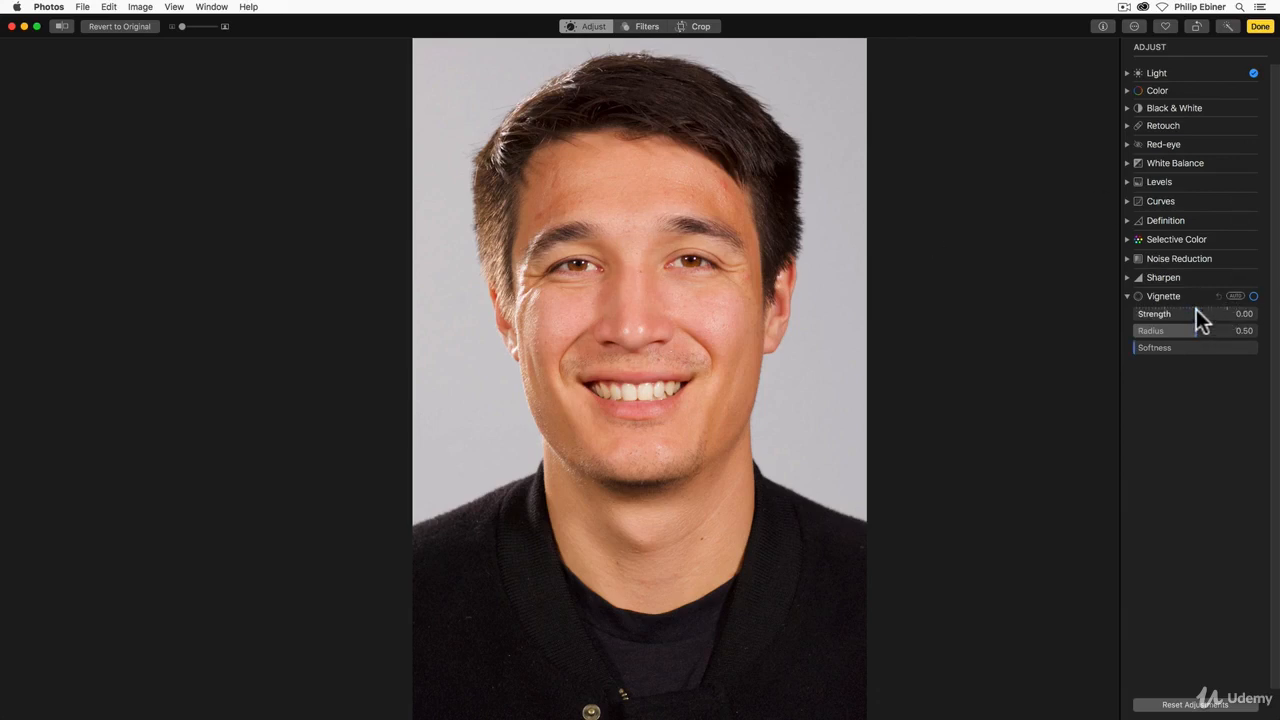
# Apply a subtle vignette with strength 0.25, radius 0.58 and softness 0.28, and compare the portrait with and without it
pyautogui.moveTo(1196, 313)
pyautogui.mouseDown()
pyautogui.moveTo(1230, 314)
pyautogui.moveTo(1210, 313)
pyautogui.mouseUp()
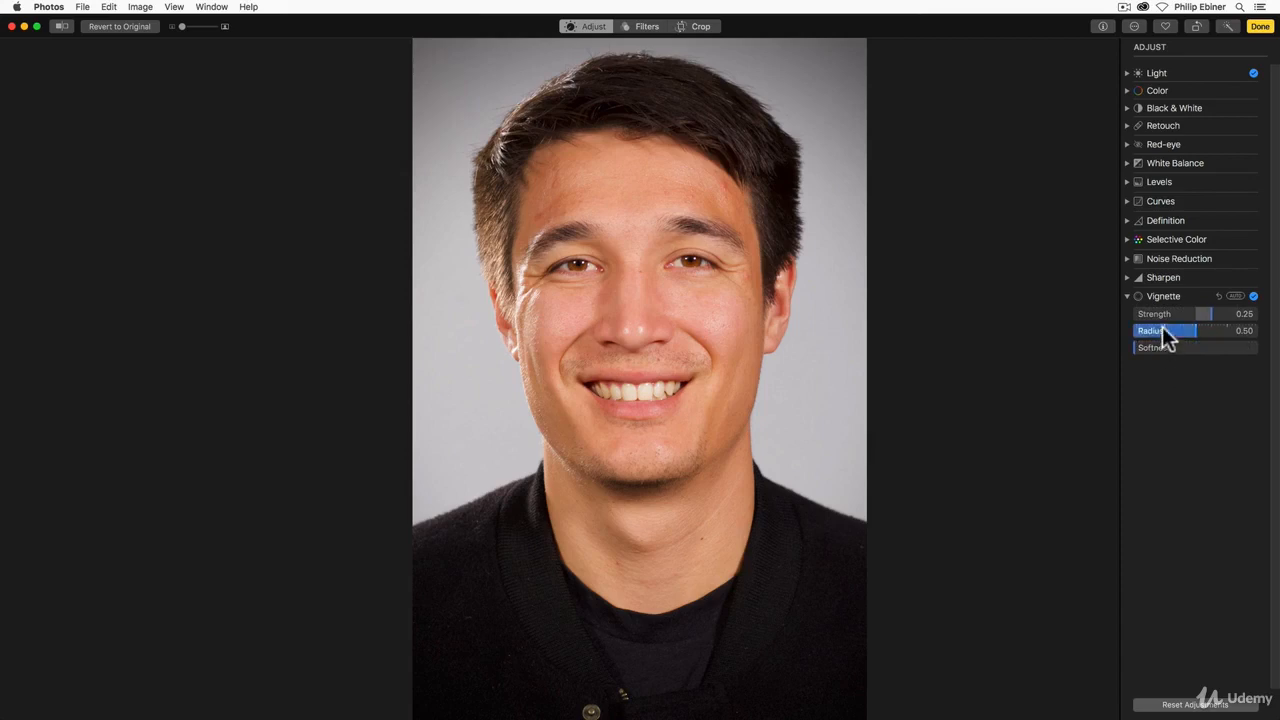
pyautogui.moveTo(1141, 348); pyautogui.dragTo(1199, 324)
pyautogui.click(1252, 296)
pyautogui.click(1252, 296)
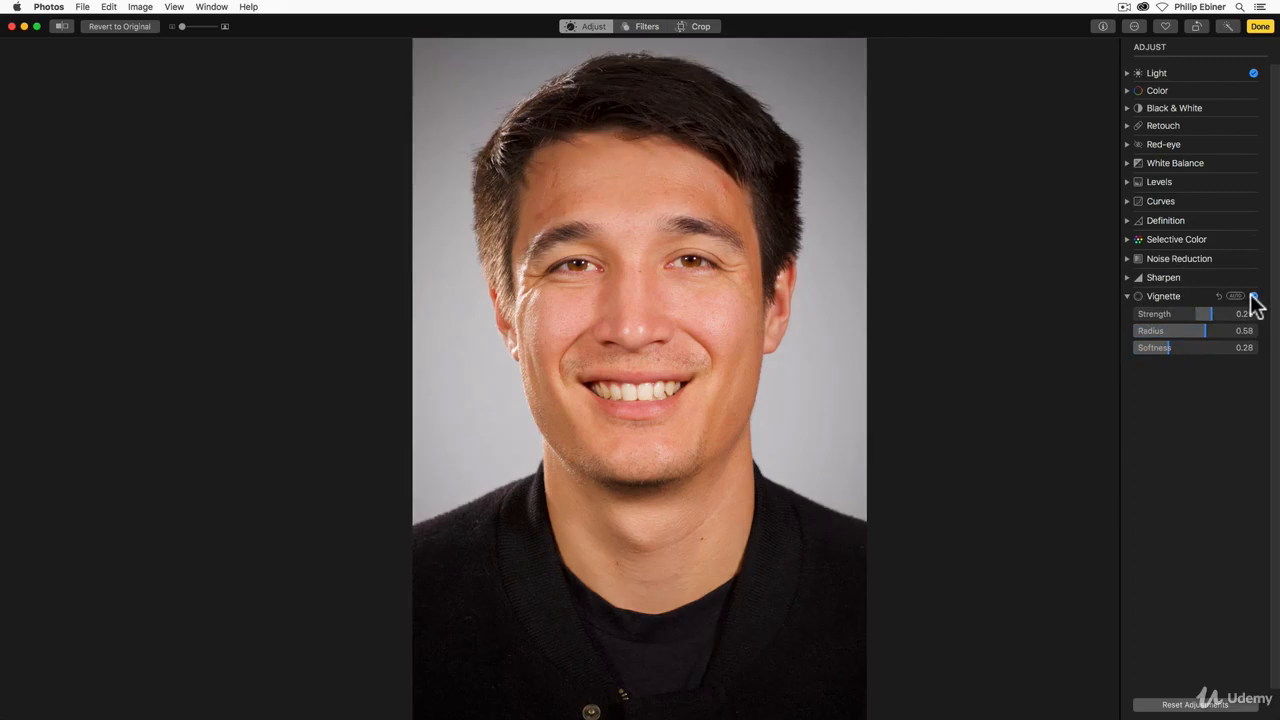
pyautogui.click(1252, 296)
pyautogui.click(1252, 296)
pyautogui.click(1252, 296)
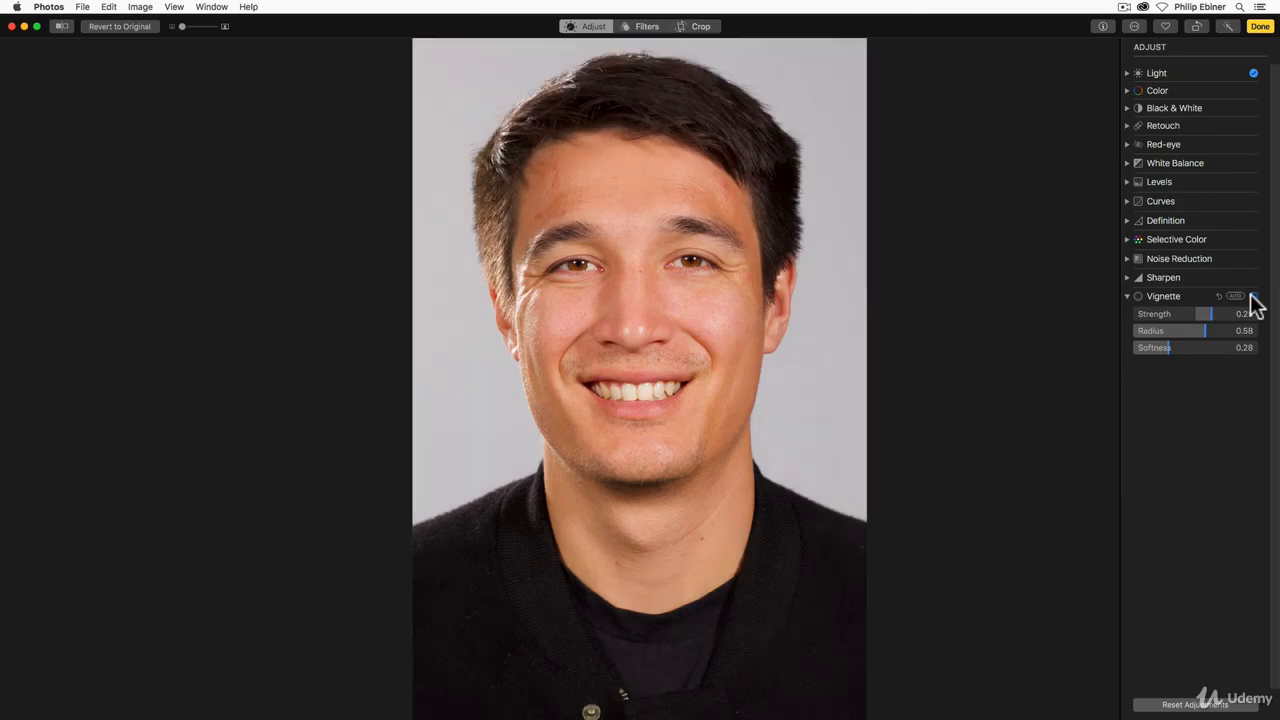
pyautogui.click(1252, 296)
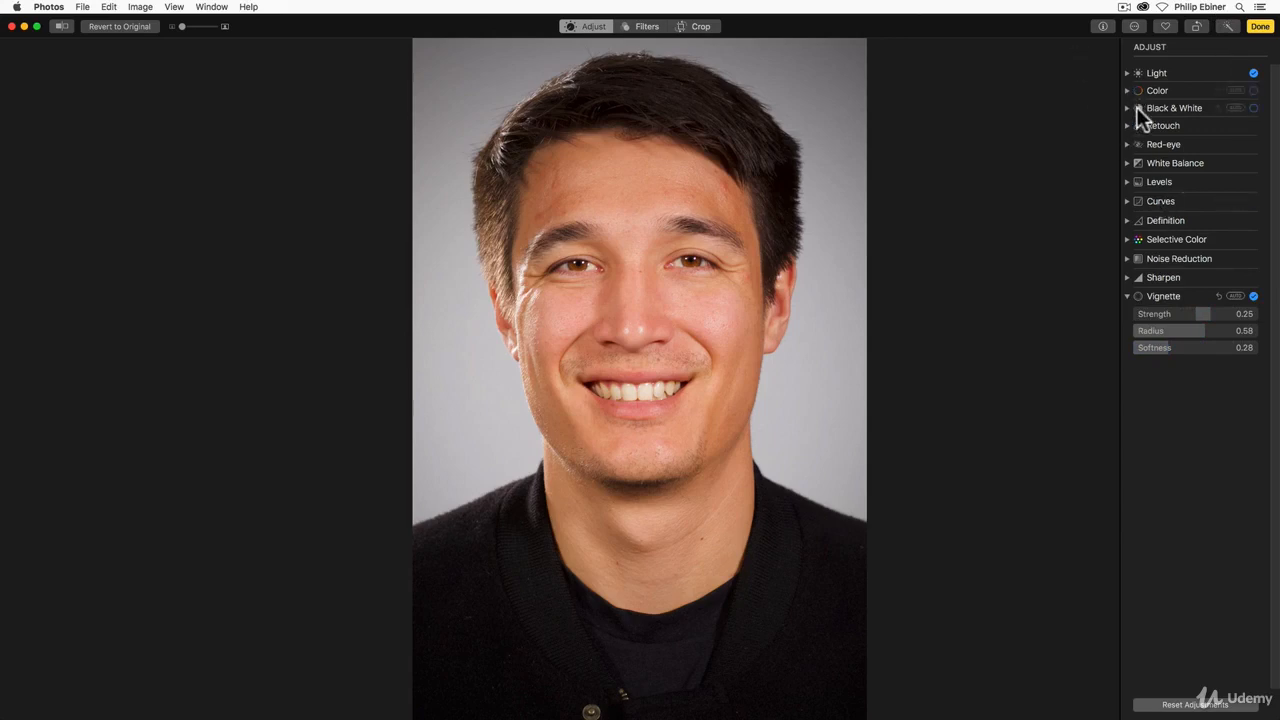
# Finish editing the portrait and open the starry sky photo with trees from the Photo Masterclass album for editing
pyautogui.click(1268, 27)
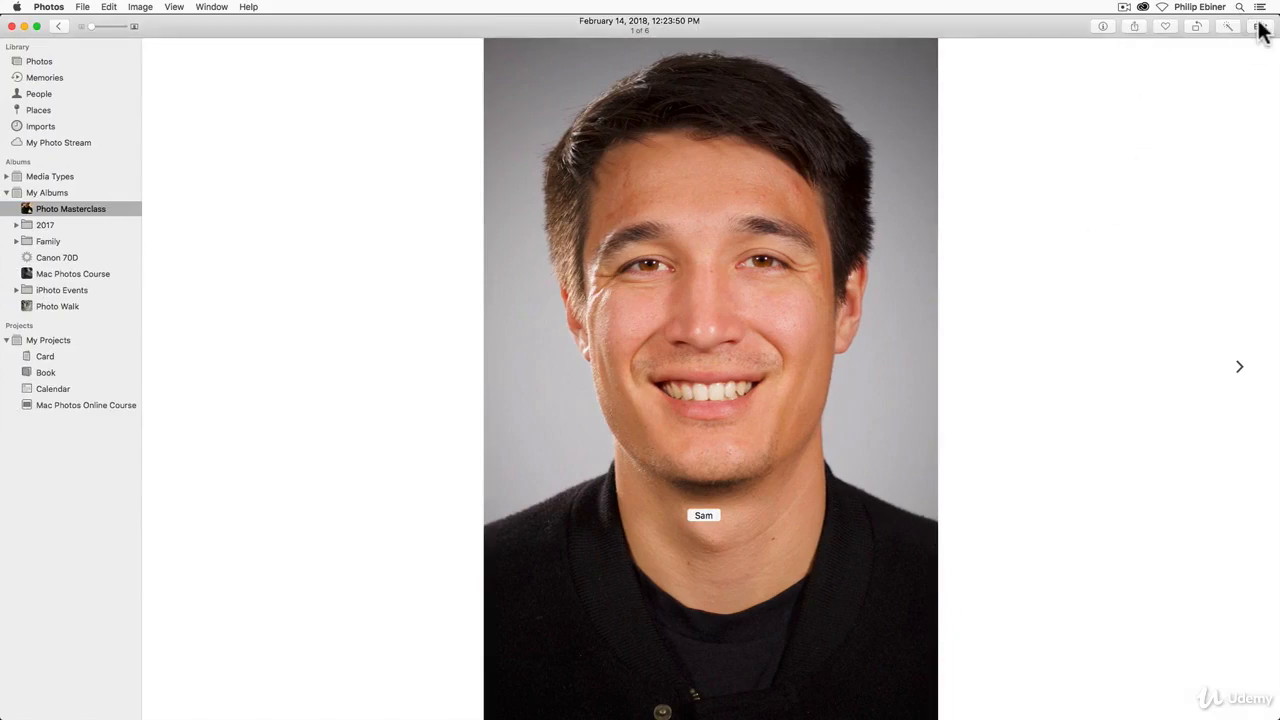
pyautogui.press('Escape')
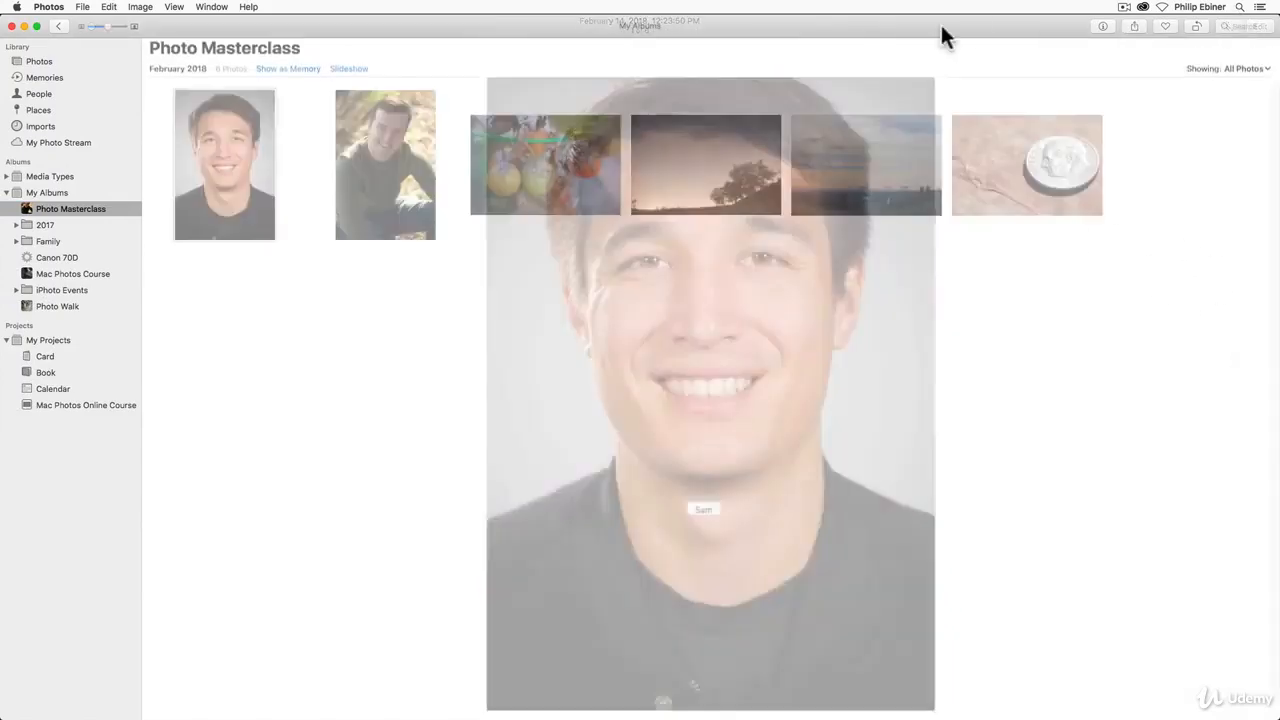
pyautogui.click(680, 168)
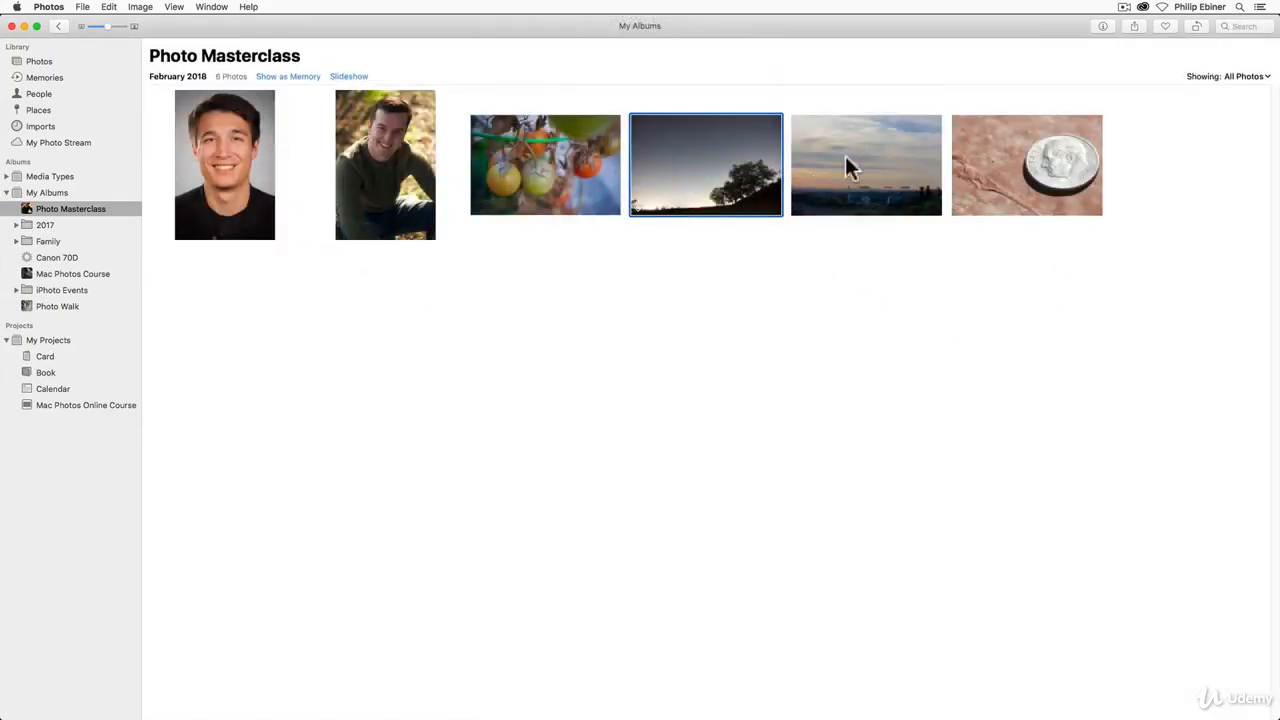
pyautogui.press('space')
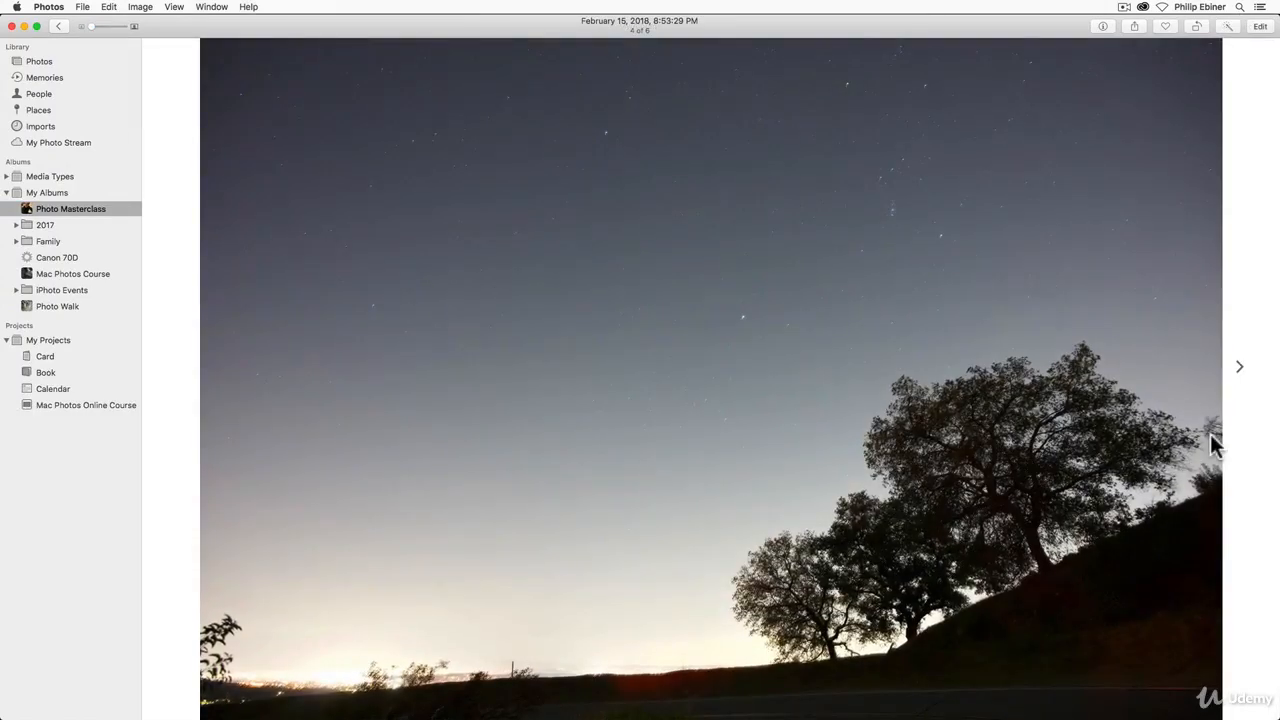
pyautogui.click(1260, 26)
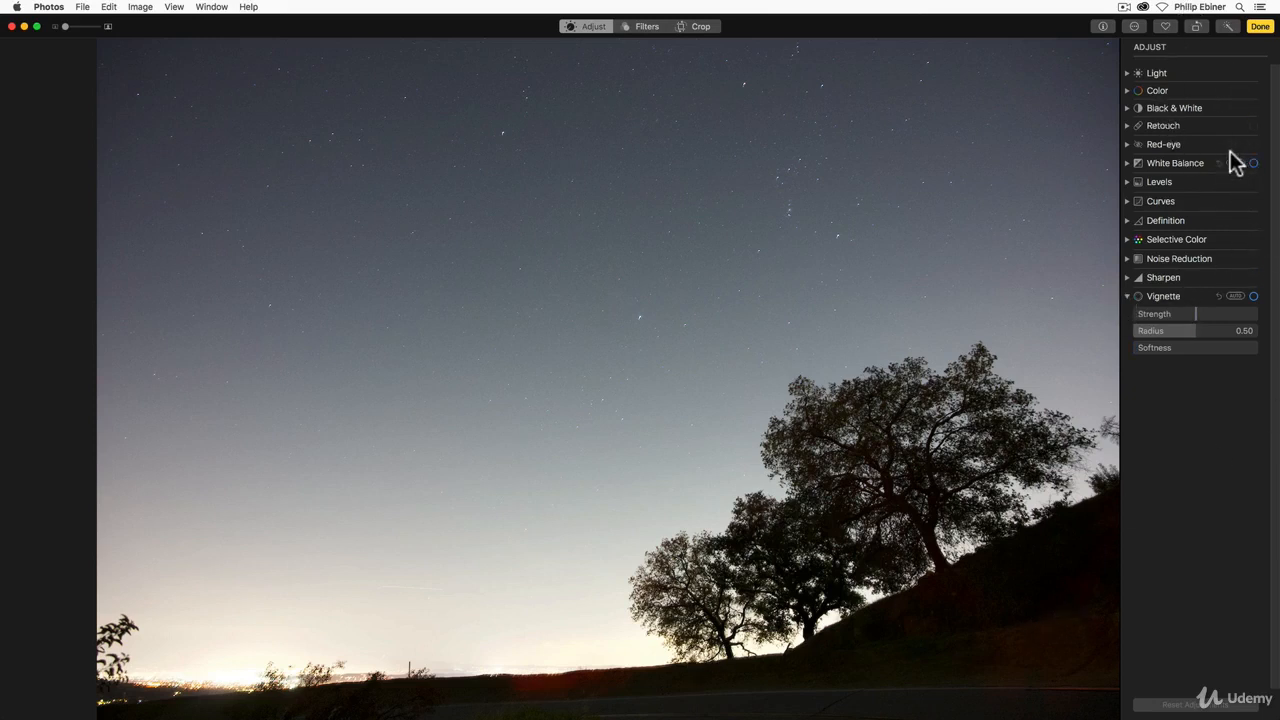
# Try raising the contrast of the night photo in the Light adjustments
pyautogui.click(1127, 72)
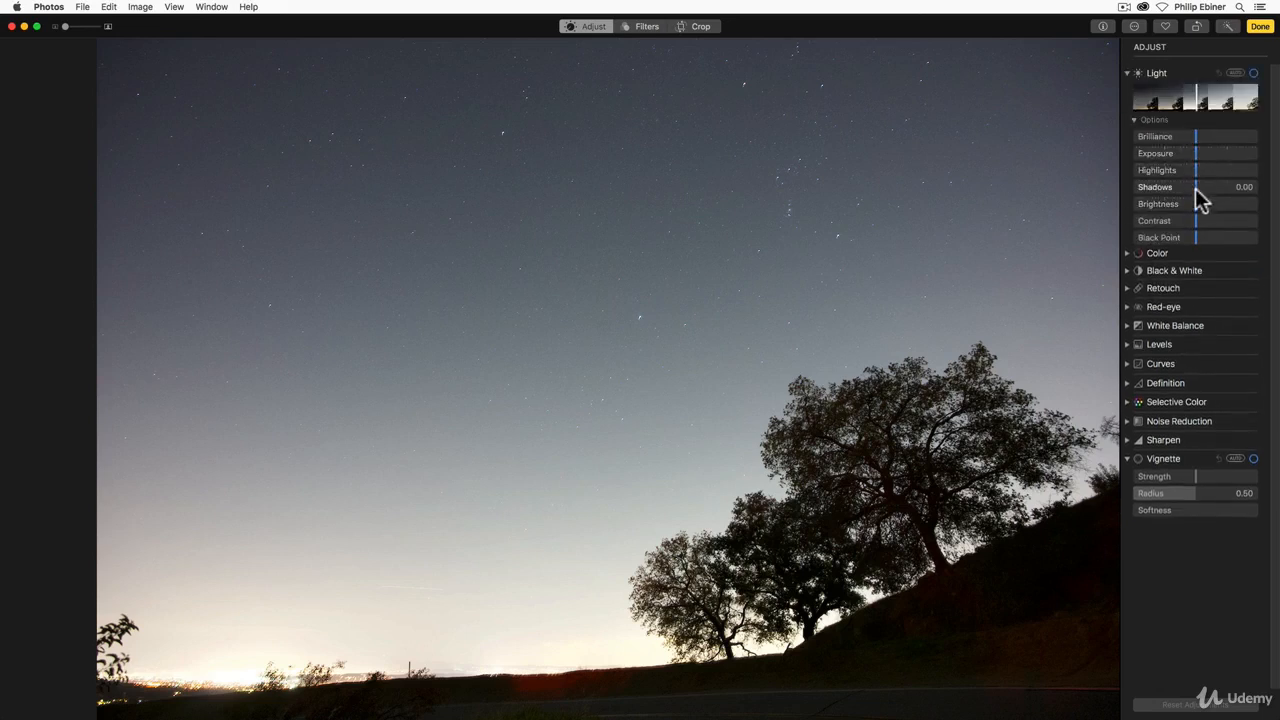
pyautogui.moveTo(1195, 221); pyautogui.dragTo(1272, 229)
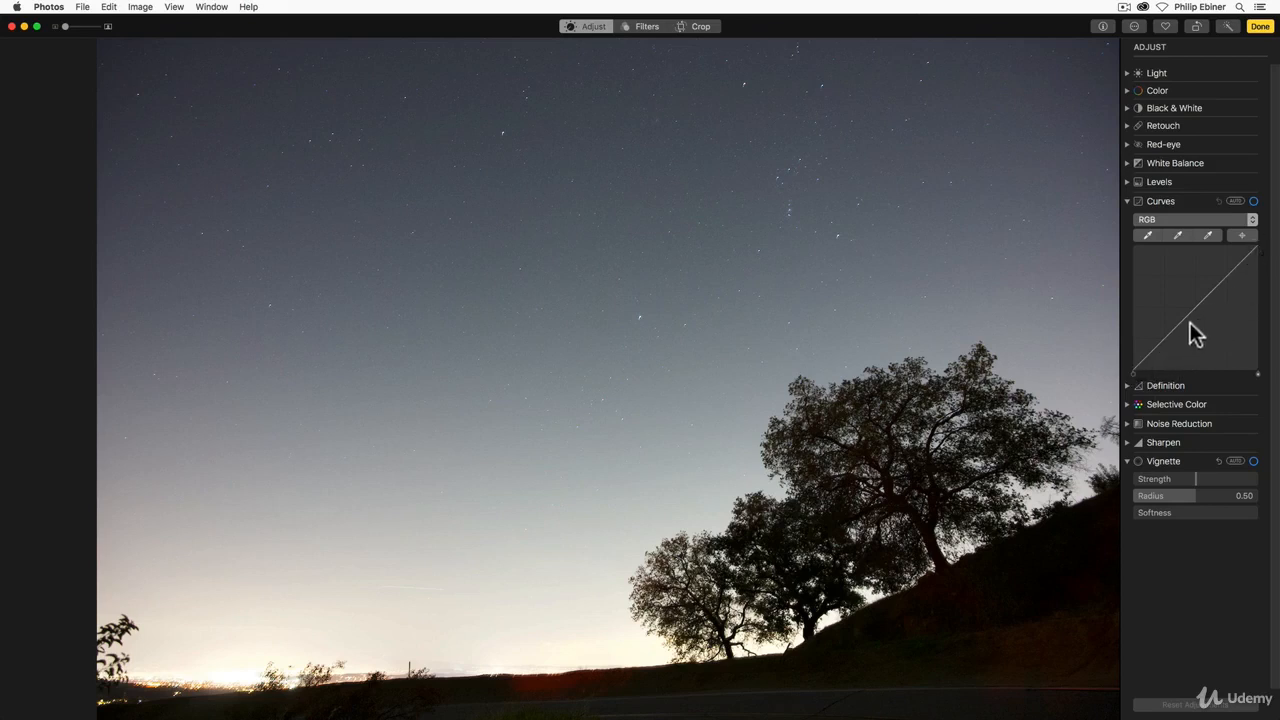
# Shape the RGB curve into an S by lowering a point in the shadows and raising one in the highlights
pyautogui.moveTo(1206, 323); pyautogui.dragTo(1179, 356)
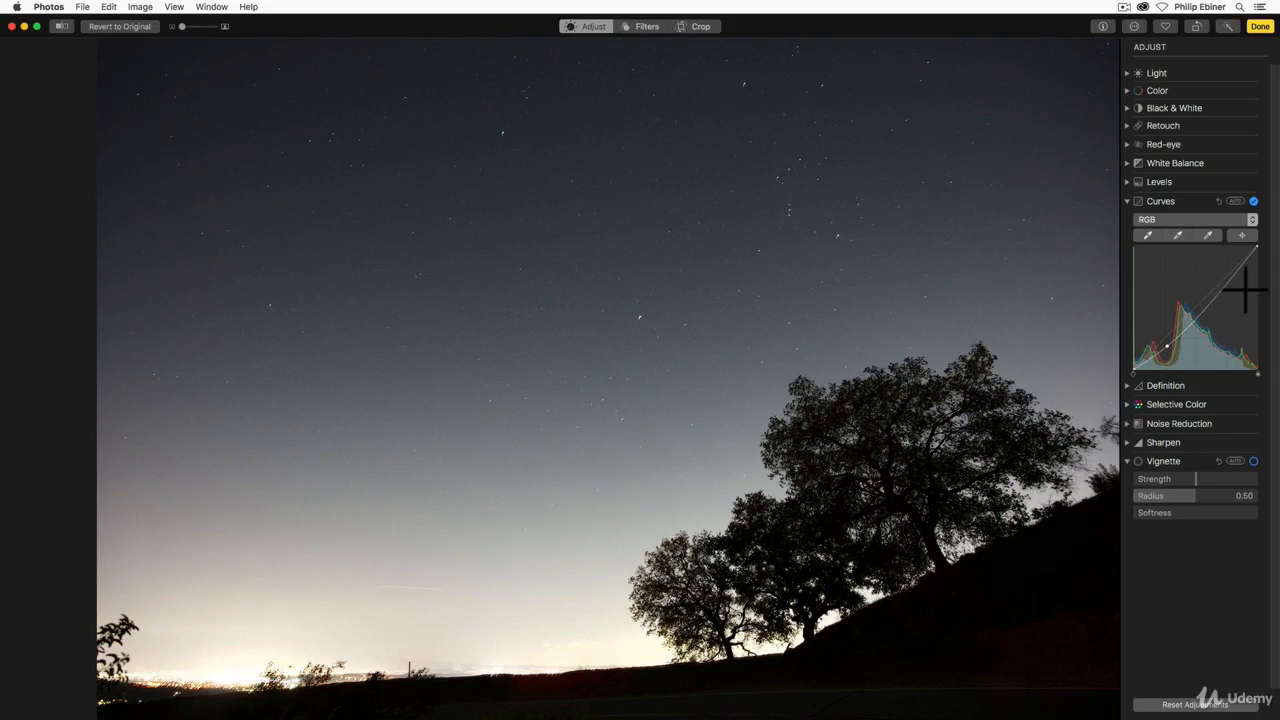
pyautogui.click(1234, 287)
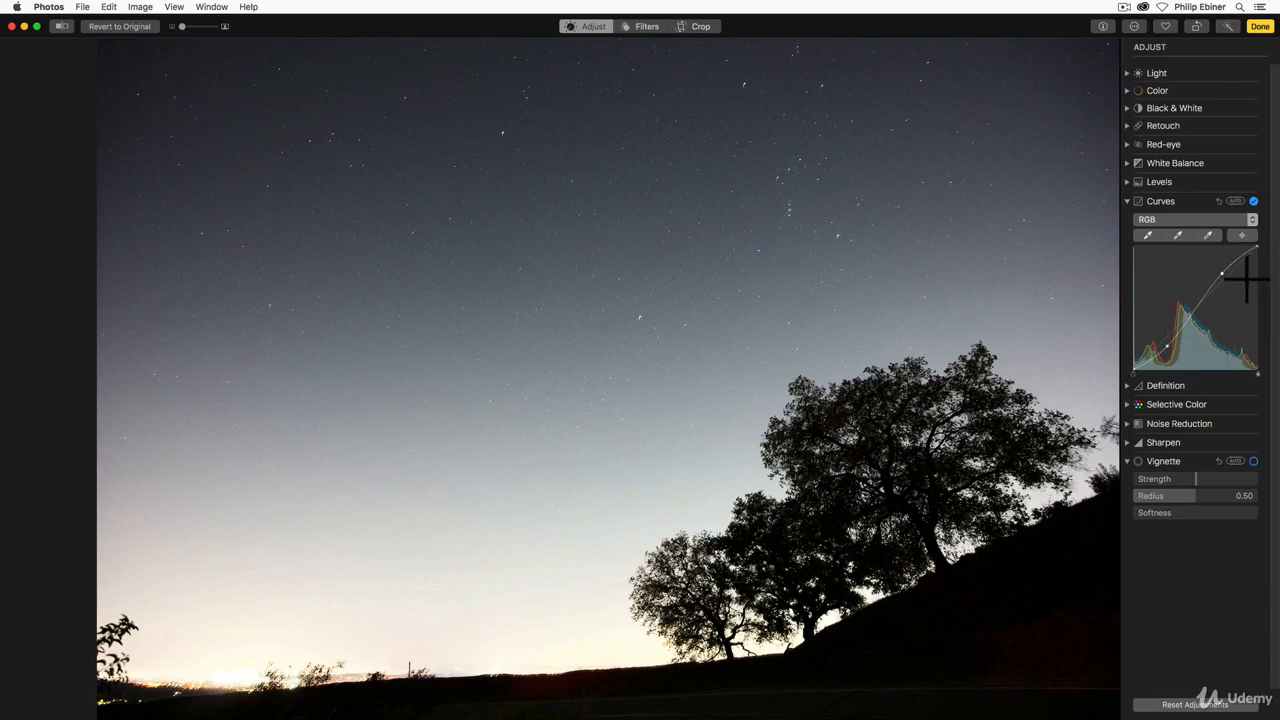
pyautogui.moveTo(1234, 286); pyautogui.dragTo(1241, 297)
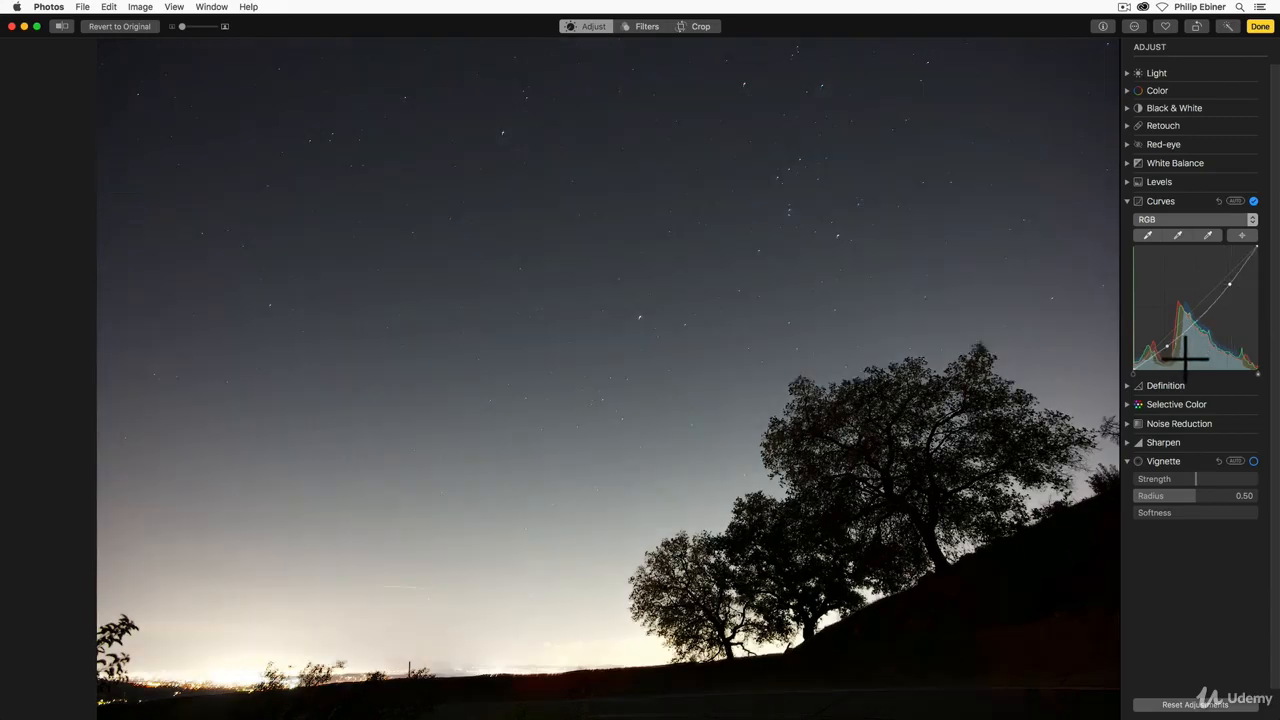
pyautogui.moveTo(1178, 357); pyautogui.dragTo(1168, 348)
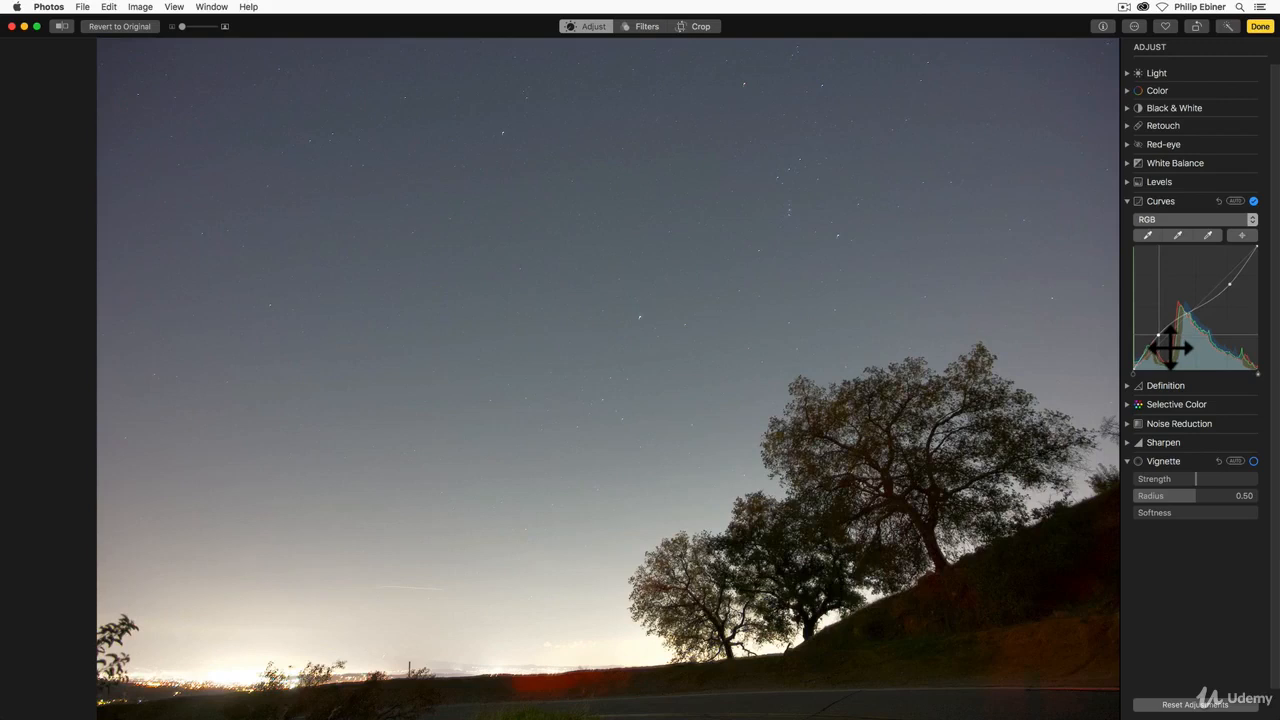
pyautogui.moveTo(1170, 347); pyautogui.dragTo(1170, 345)
pyautogui.moveTo(1169, 343); pyautogui.dragTo(1177, 353)
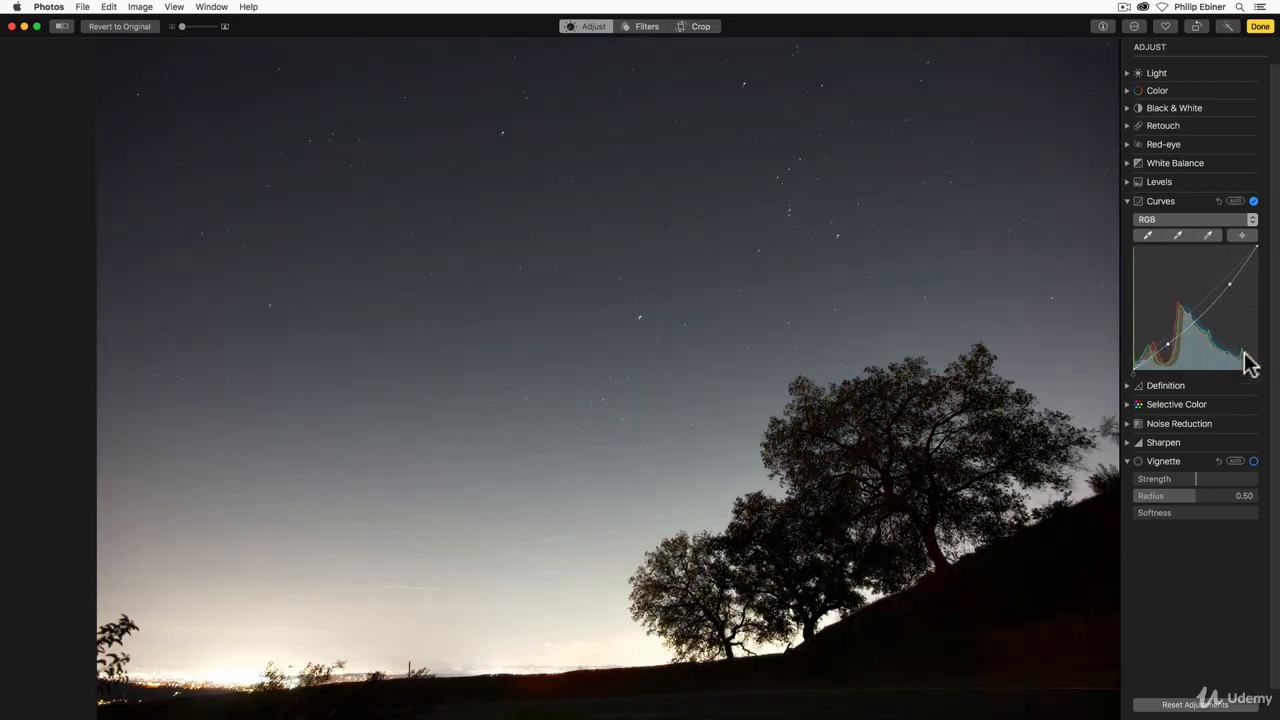
pyautogui.moveTo(1241, 296); pyautogui.dragTo(1220, 278)
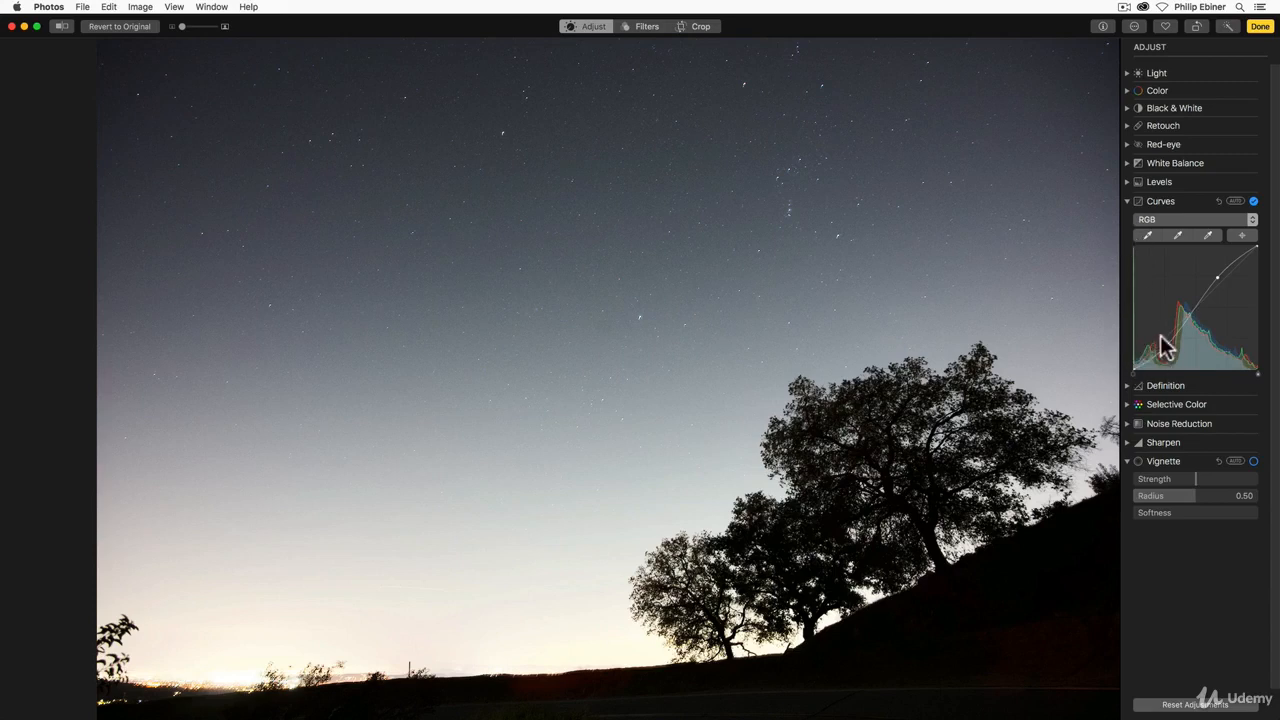
pyautogui.moveTo(1180, 355); pyautogui.dragTo(1168, 349)
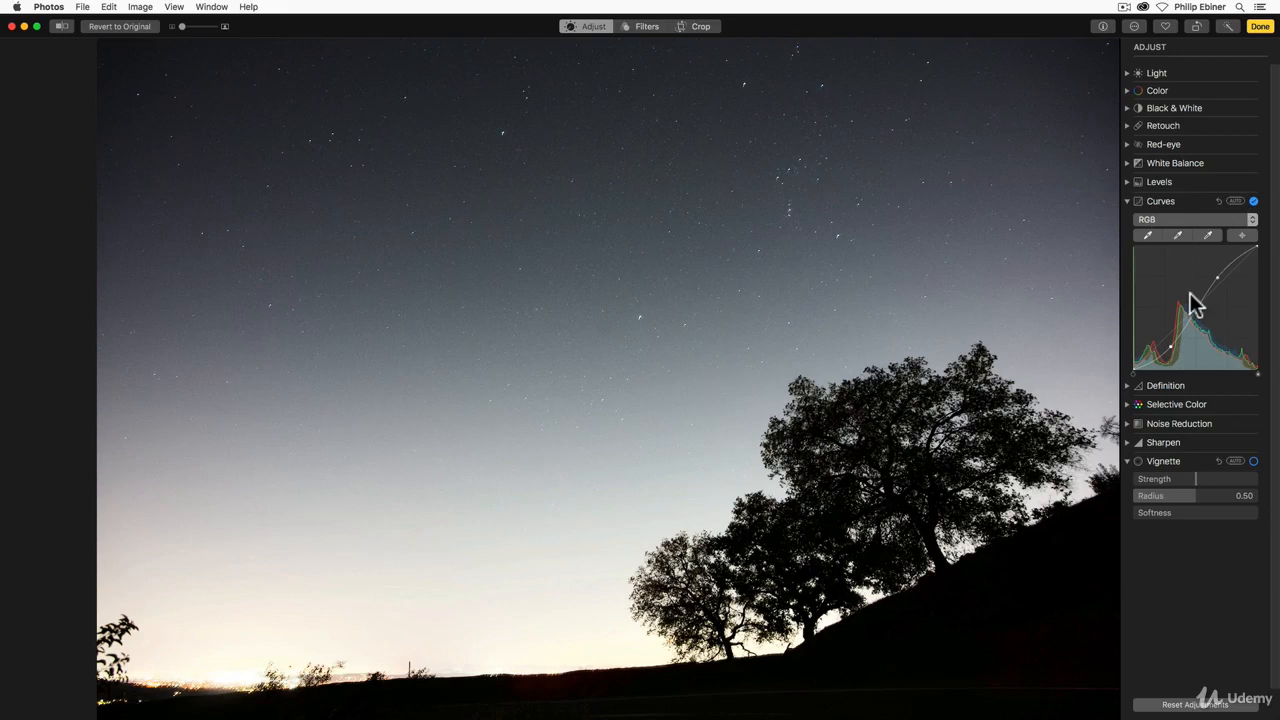
# Convert the night photo to black and white and set its grain to 0.77
pyautogui.click(1126, 90)
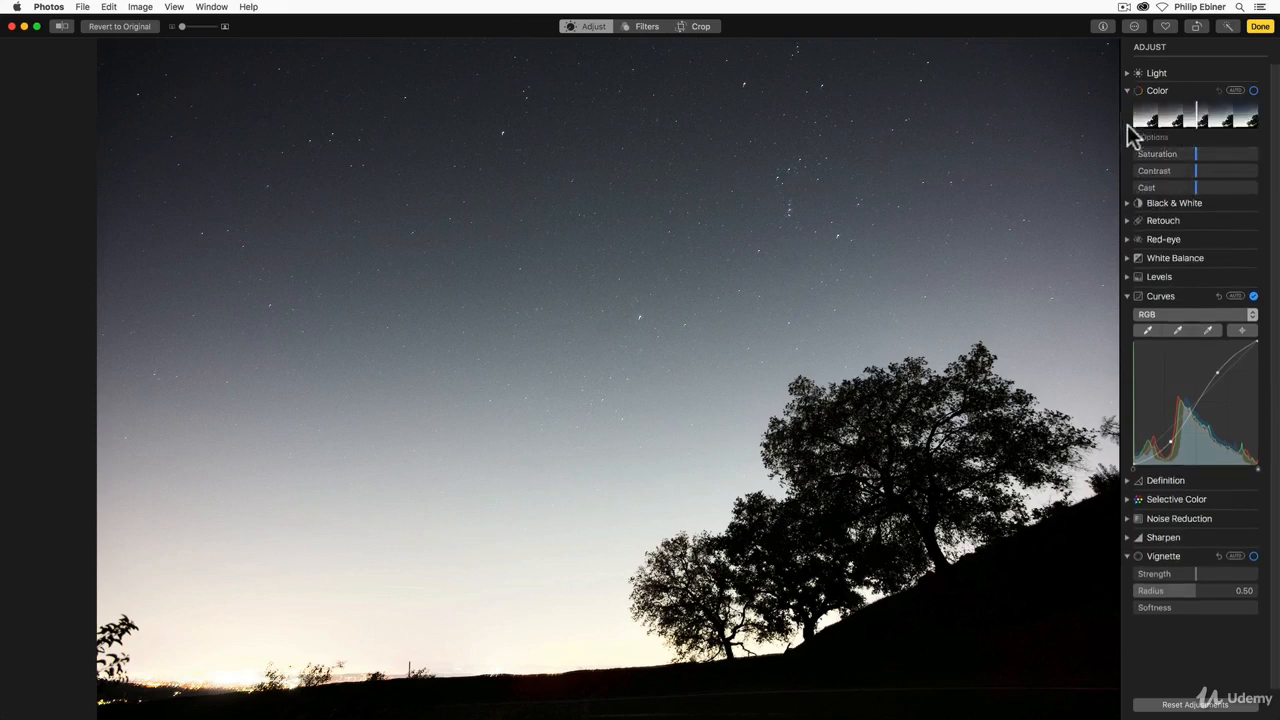
pyautogui.click(1126, 90)
pyautogui.click(1126, 104)
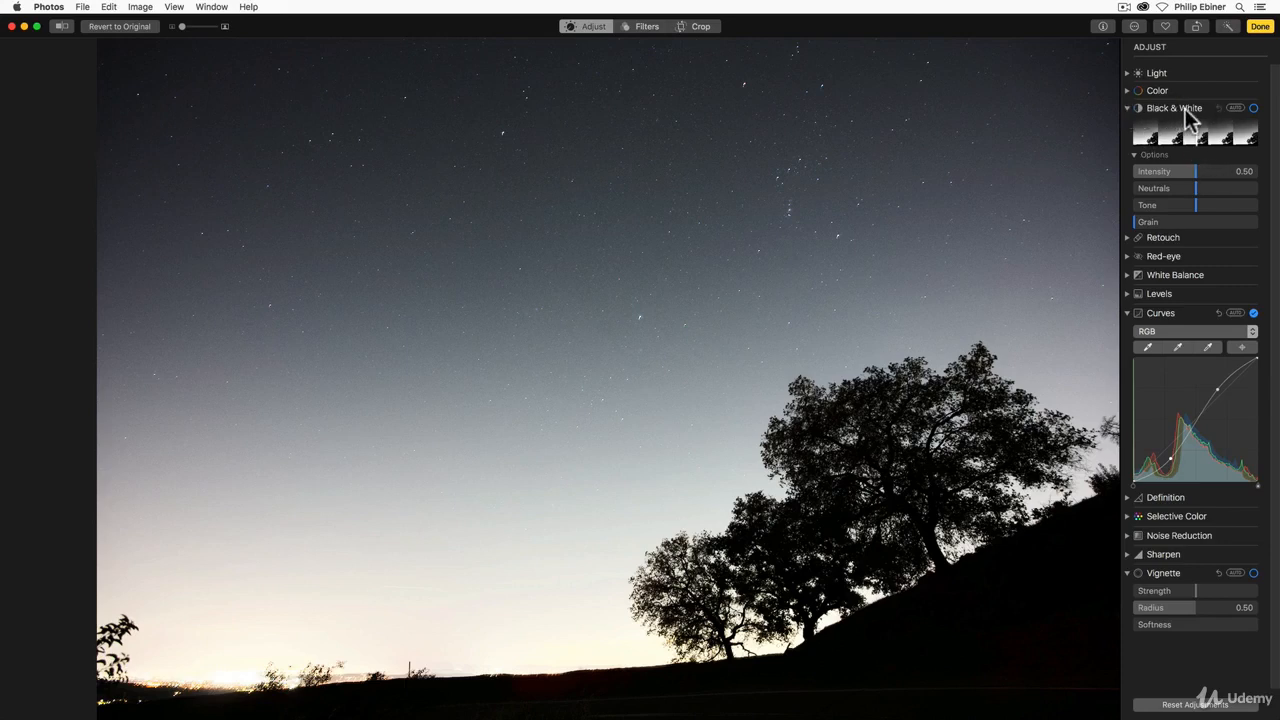
pyautogui.click(1253, 108)
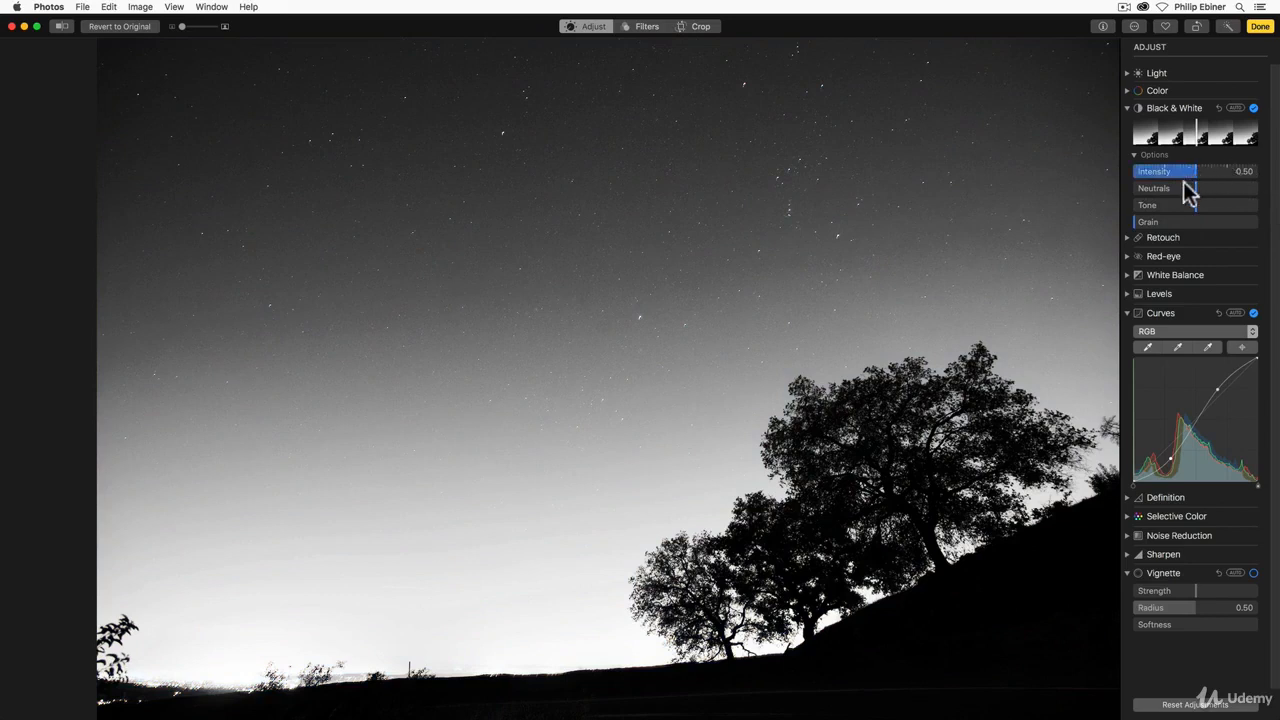
pyautogui.moveTo(1135, 220); pyautogui.dragTo(1181, 216)
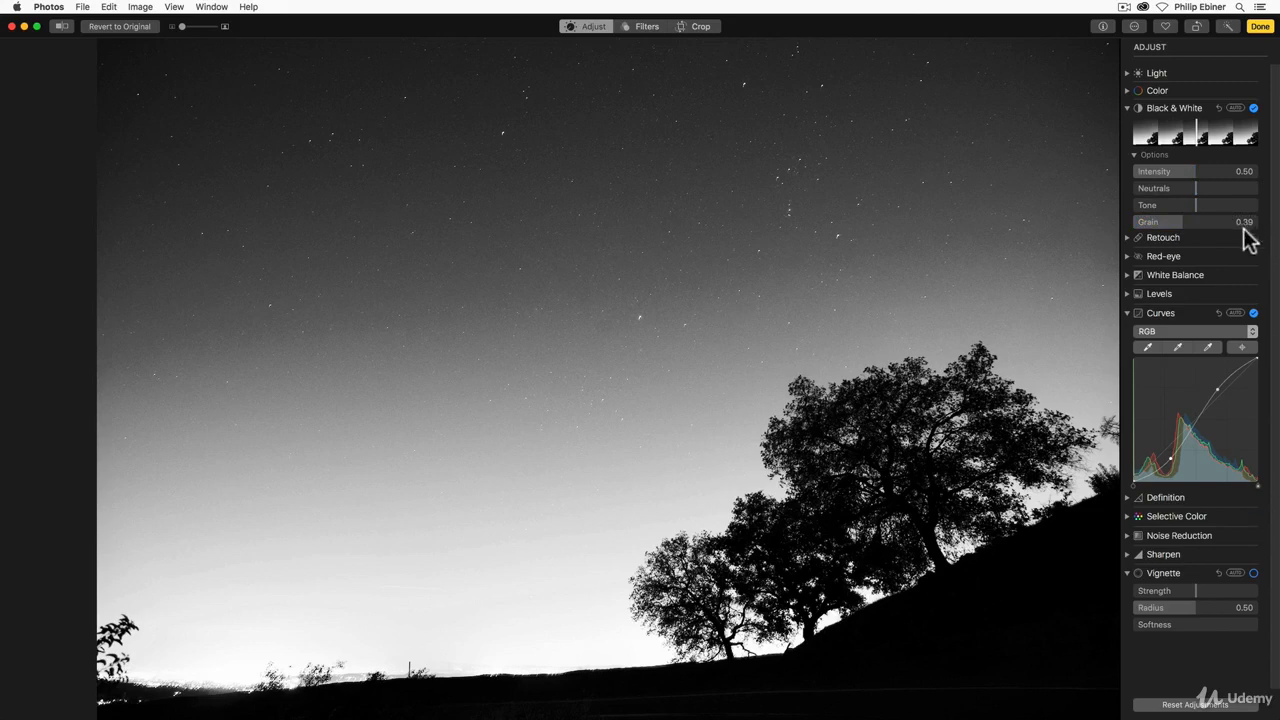
pyautogui.moveTo(1214, 222); pyautogui.dragTo(1260, 222)
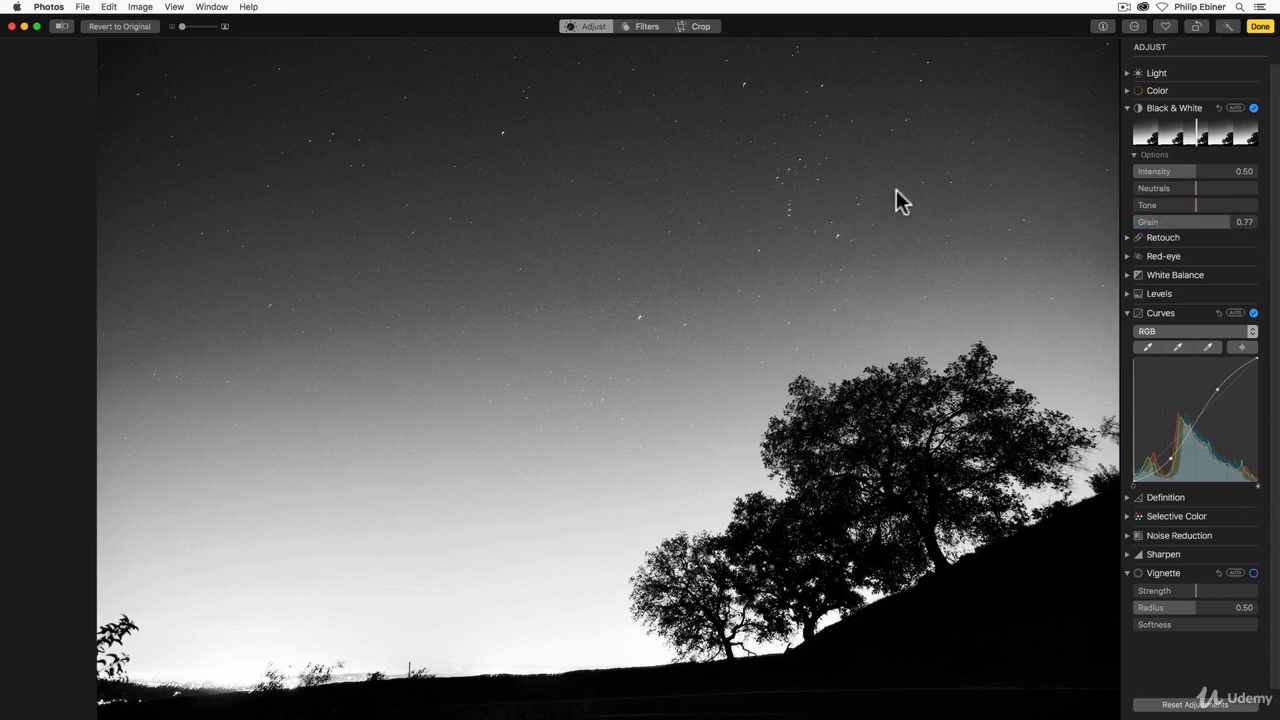